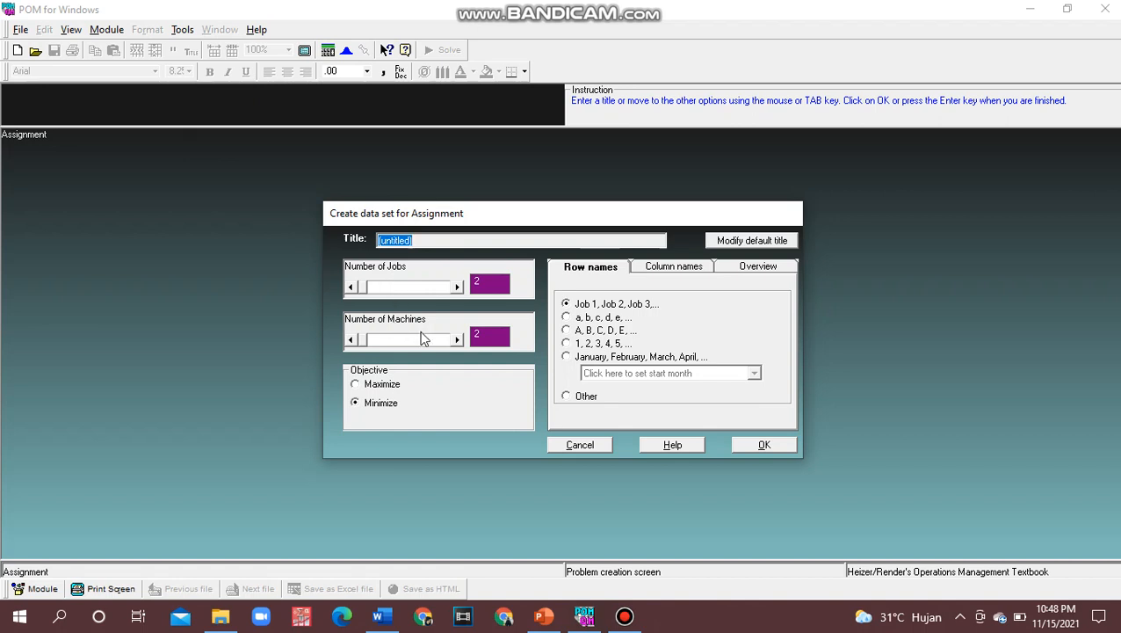
# Create the Assignment data set with 4 jobs and 4 machines and a Maximize objective
pyautogui.click(458, 288)
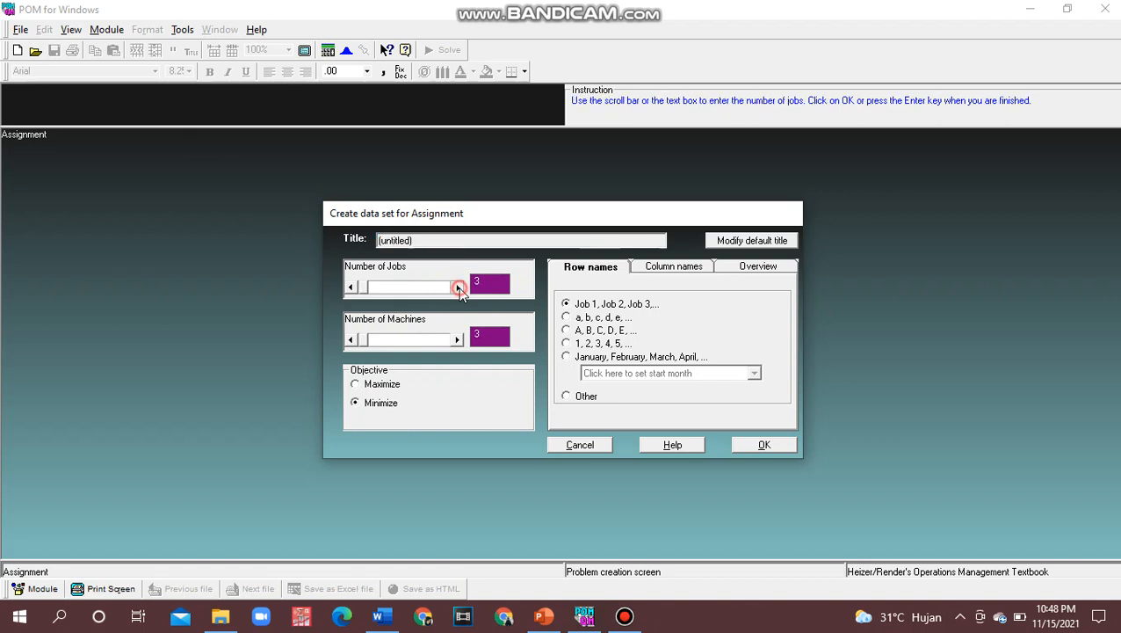
pyautogui.click(458, 288)
pyautogui.click(381, 616)
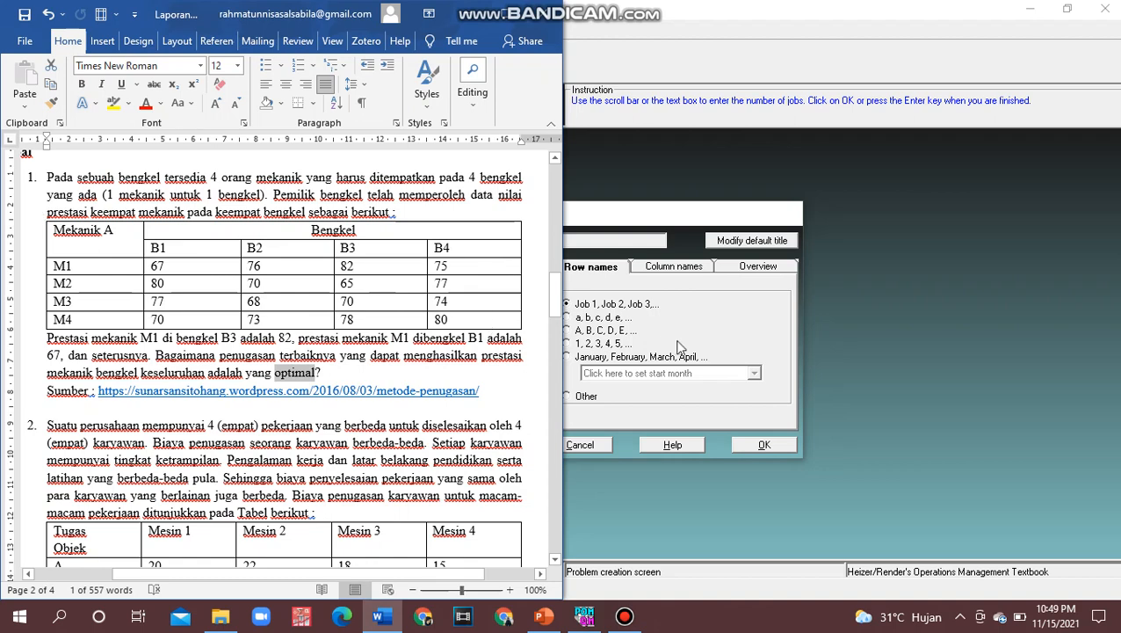
pyautogui.click(860, 365)
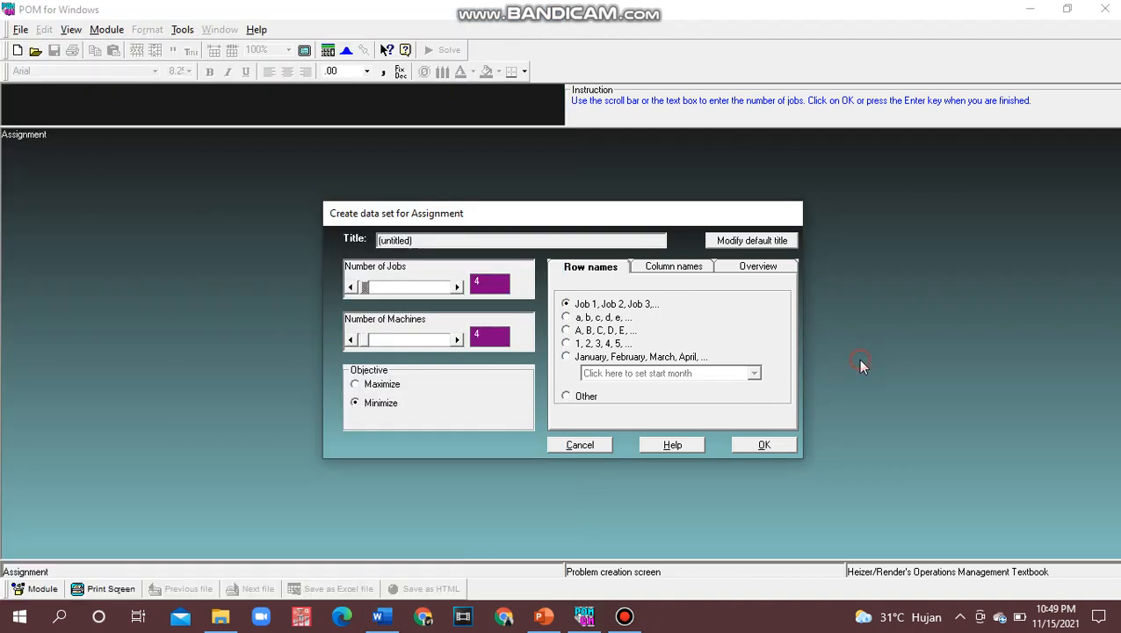
pyautogui.click(357, 388)
pyautogui.click(762, 450)
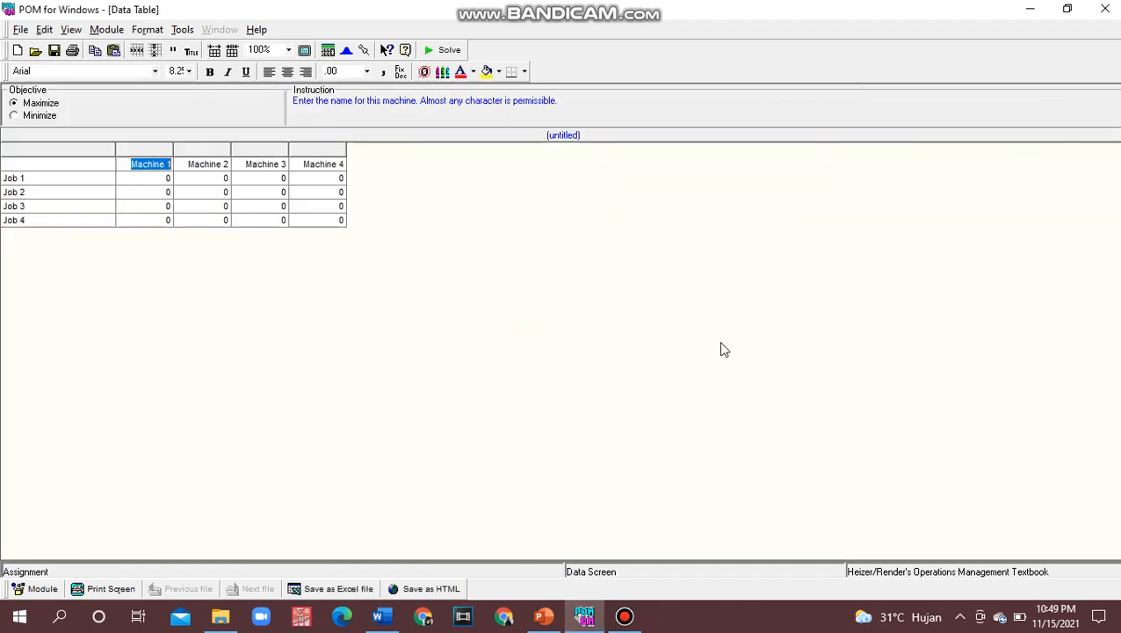
# Place the data table beside the Word document and rename the four machine columns B1, B2, B3 and B4
pyautogui.press('super+Right')
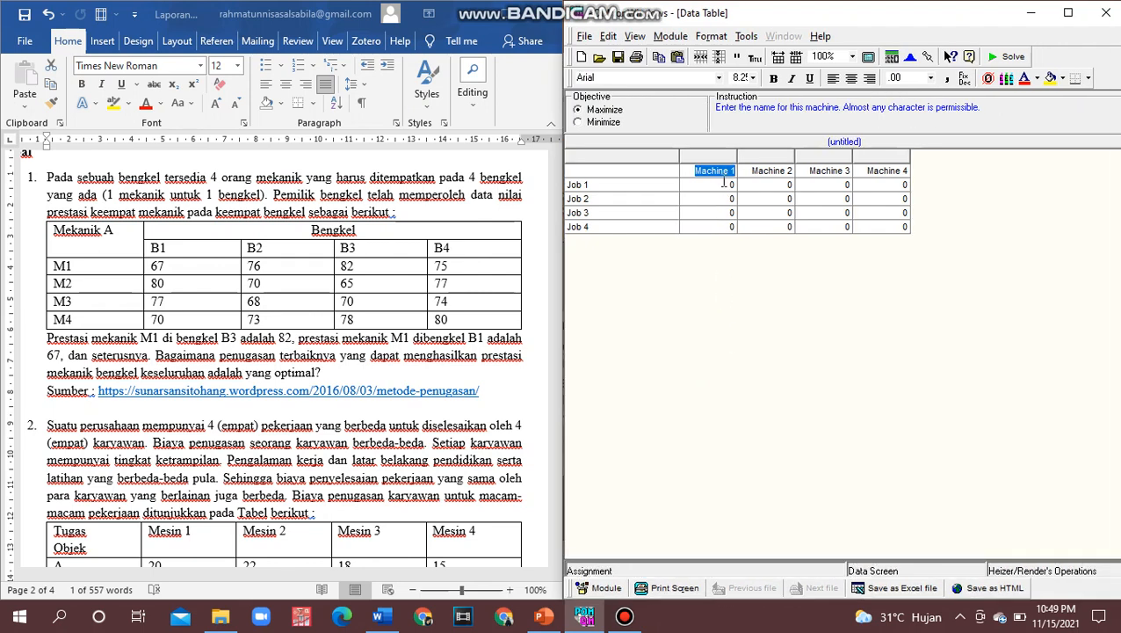
pyautogui.write('B1')
pyautogui.press('Tab')
pyautogui.write('B2')
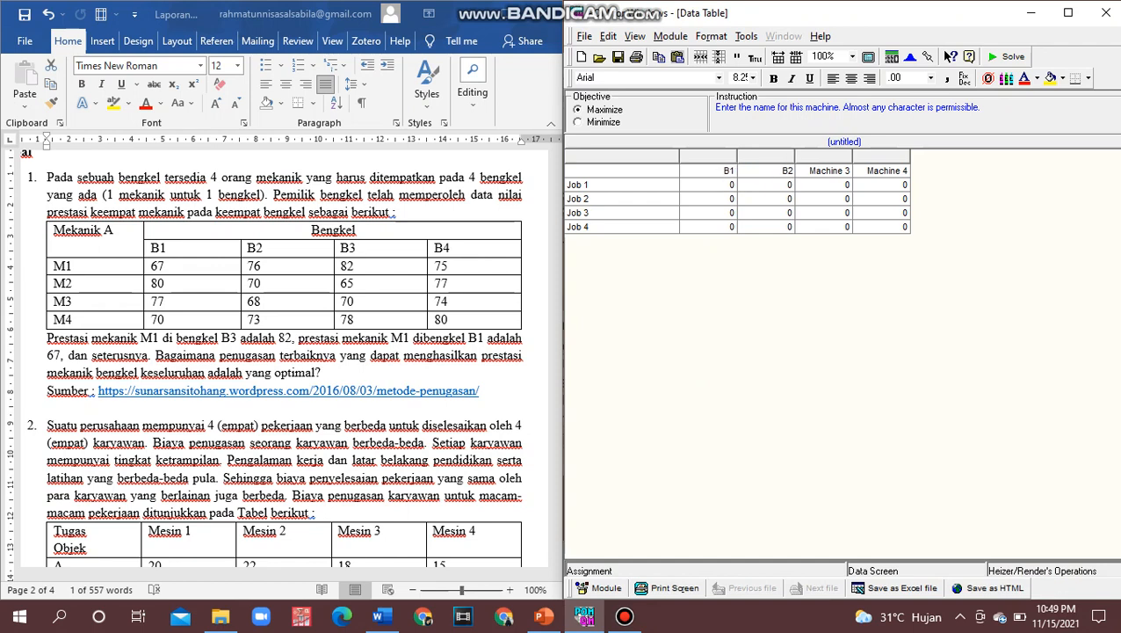
pyautogui.press('Tab')
pyautogui.write('B3')
pyautogui.press('Tab')
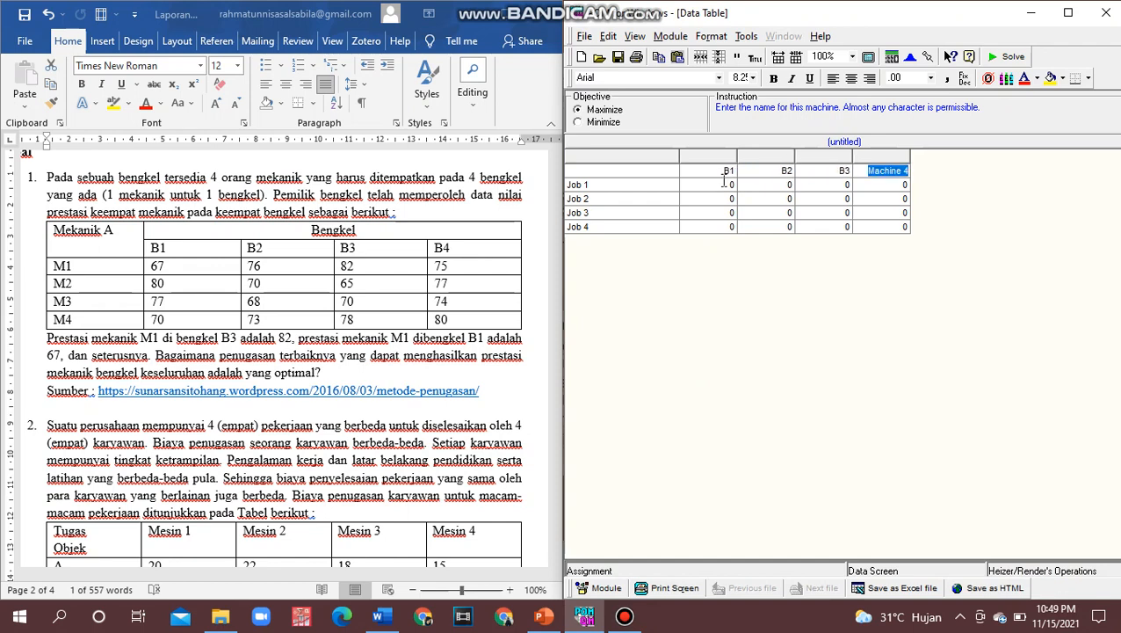
pyautogui.write('B4')
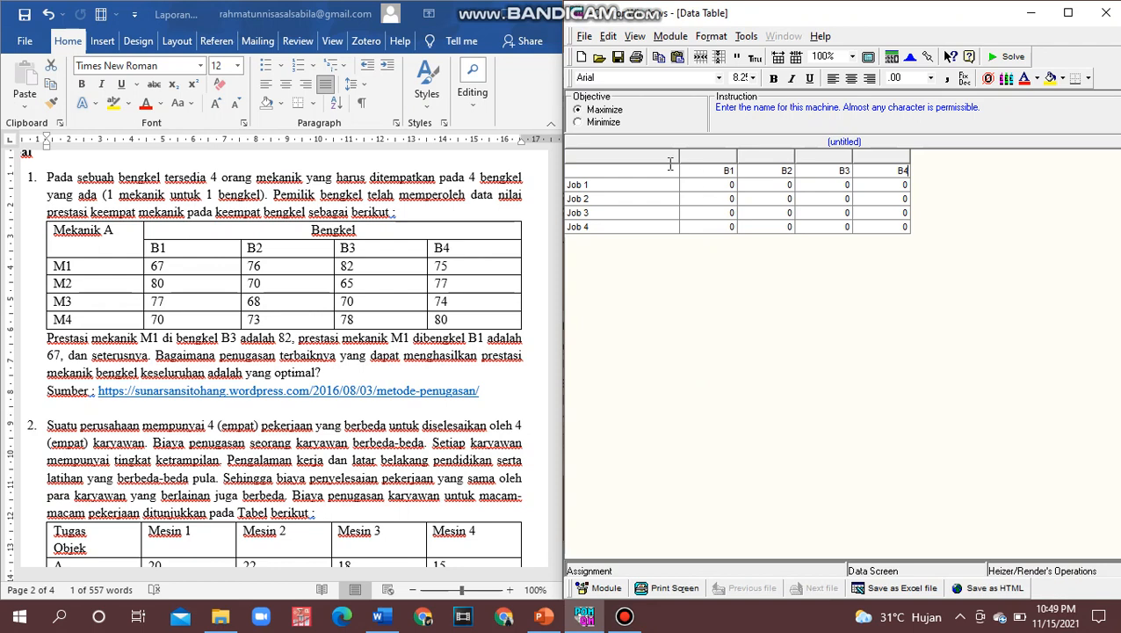
# Rename the four job rows M1, M2, M3 and M4
pyautogui.click(602, 186)
pyautogui.press('BackSpace')
pyautogui.press('BackSpace')
pyautogui.press('BackSpace')
pyautogui.press('BackSpace')
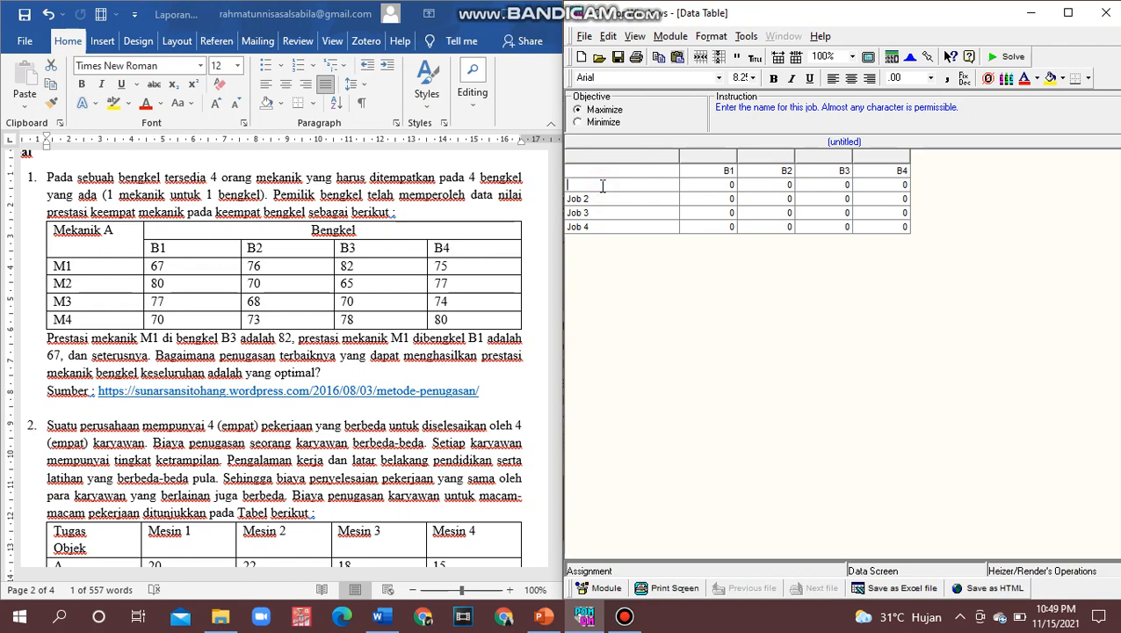
pyautogui.write('M1')
pyautogui.press('Return')
pyautogui.write('M2')
pyautogui.press('Return')
pyautogui.write('M3')
pyautogui.press('Return')
pyautogui.write('M4')
# Enter 67, 80, 77 and 70 for rows M1 to M4 in column B1
pyautogui.click(735, 185)
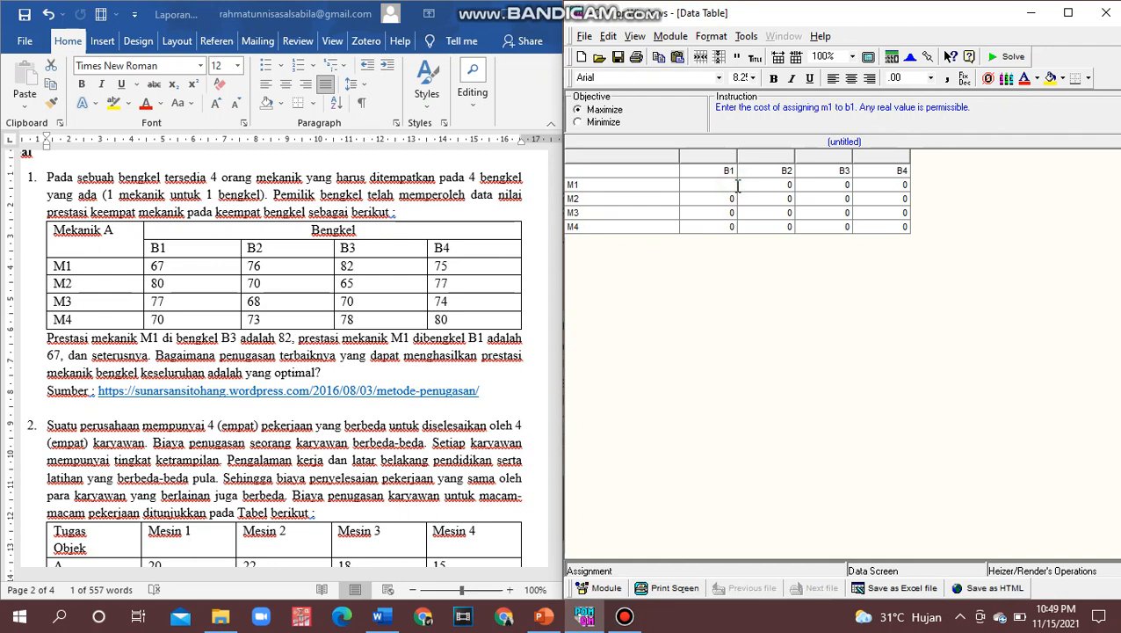
pyautogui.press('Return')
pyautogui.write('80')
pyautogui.press('Return')
pyautogui.write('77')
pyautogui.press('Return')
pyautogui.write('7')
# Enter 76, 70, 68 and 73 for rows M1 to M4 in column B2
pyautogui.click(791, 184)
pyautogui.press('Return')
pyautogui.write('70')
pyautogui.write('68')
pyautogui.press('Return')
pyautogui.write('7')
pyautogui.click(625, 617)
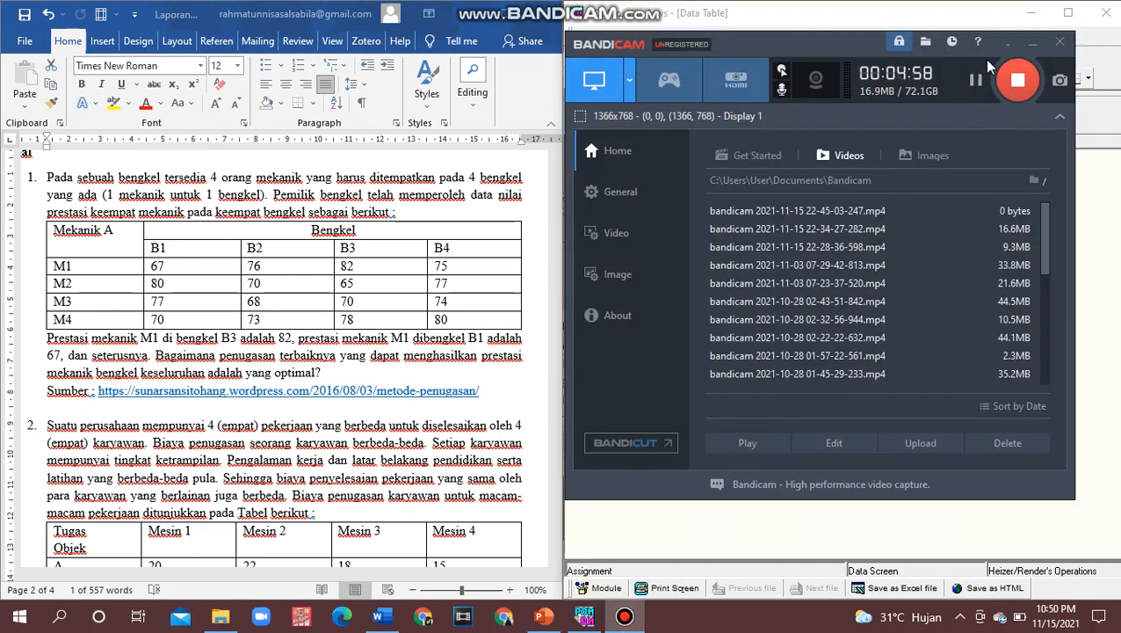
pyautogui.click(1032, 42)
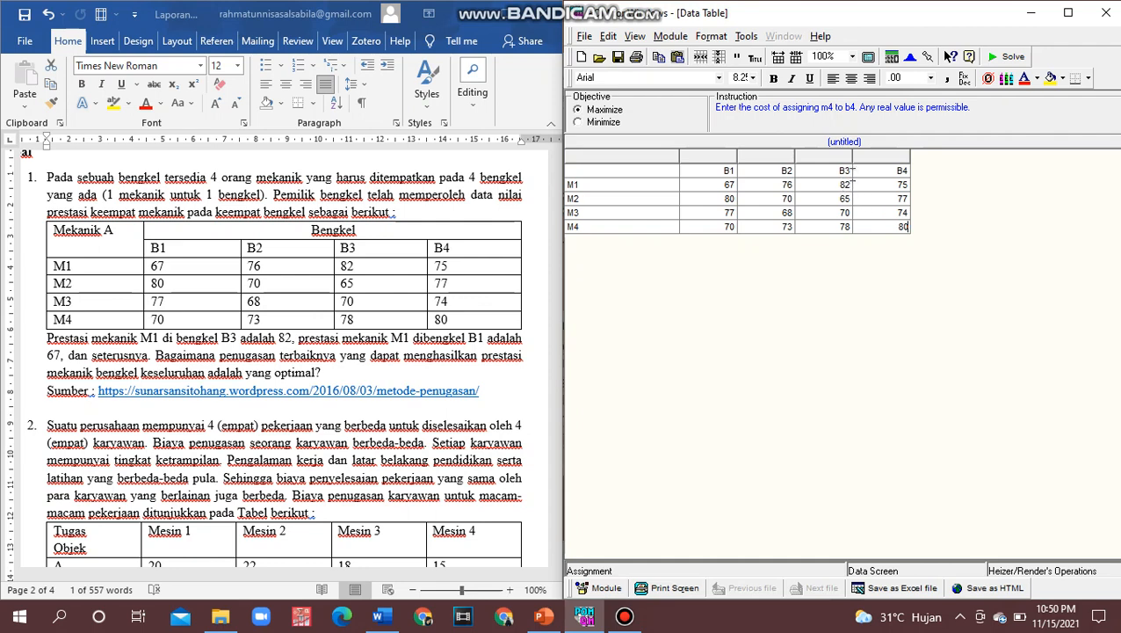
# Solve the assignment problem, show the Assignments results, and compare them with the first solution and interpretation in the Word report
pyautogui.click(1004, 56)
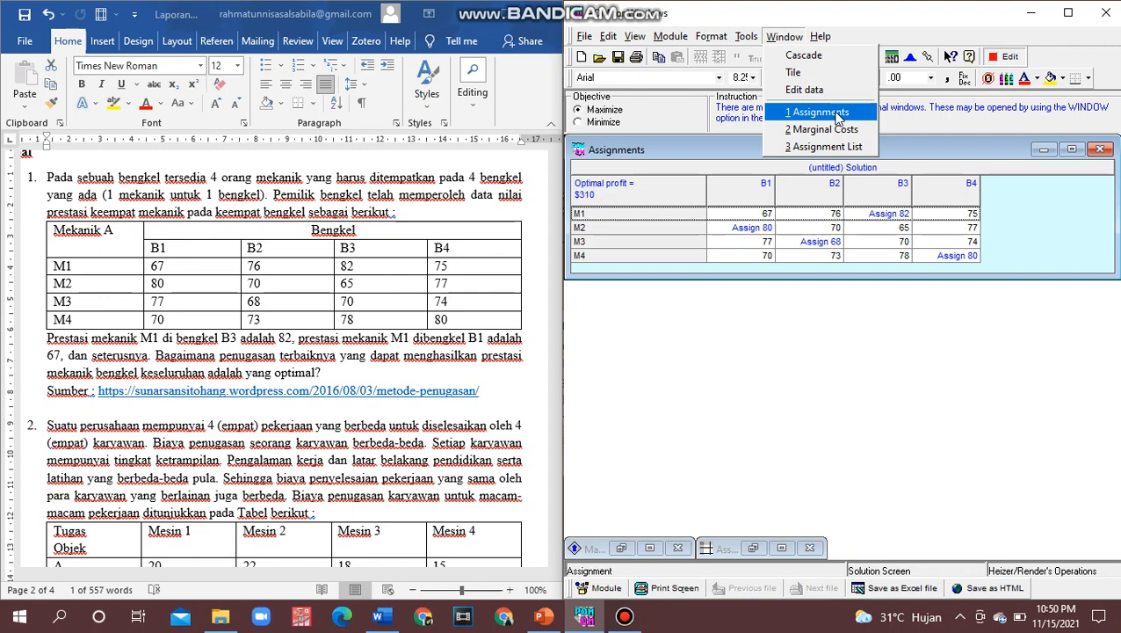
pyautogui.click(838, 117)
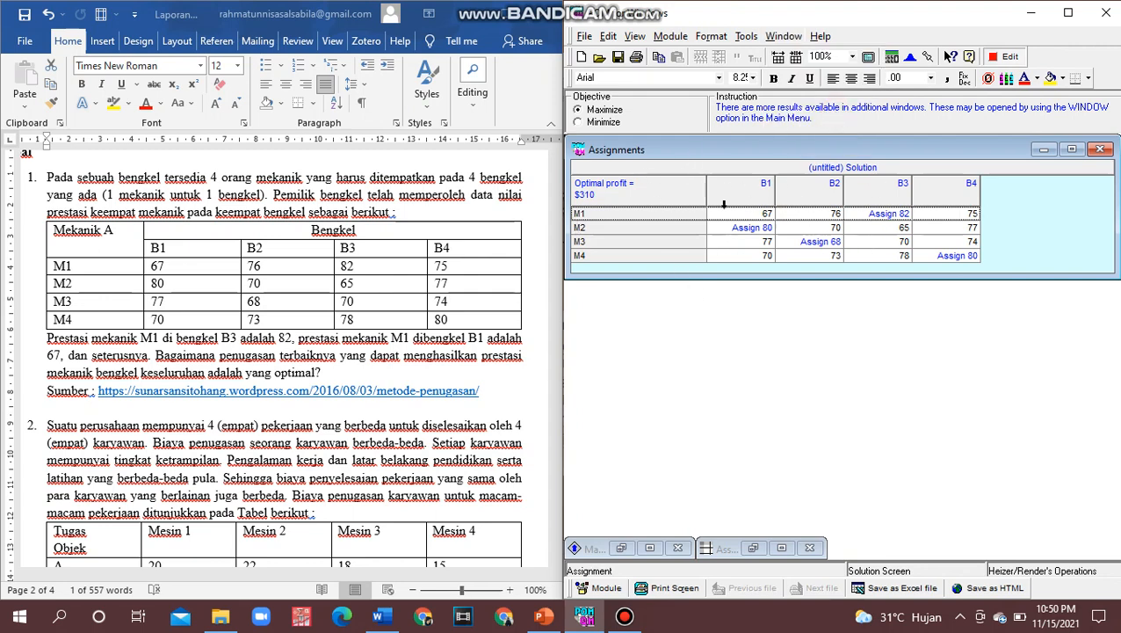
pyautogui.click(516, 370)
pyautogui.moveTo(554, 302); pyautogui.dragTo(556, 392)
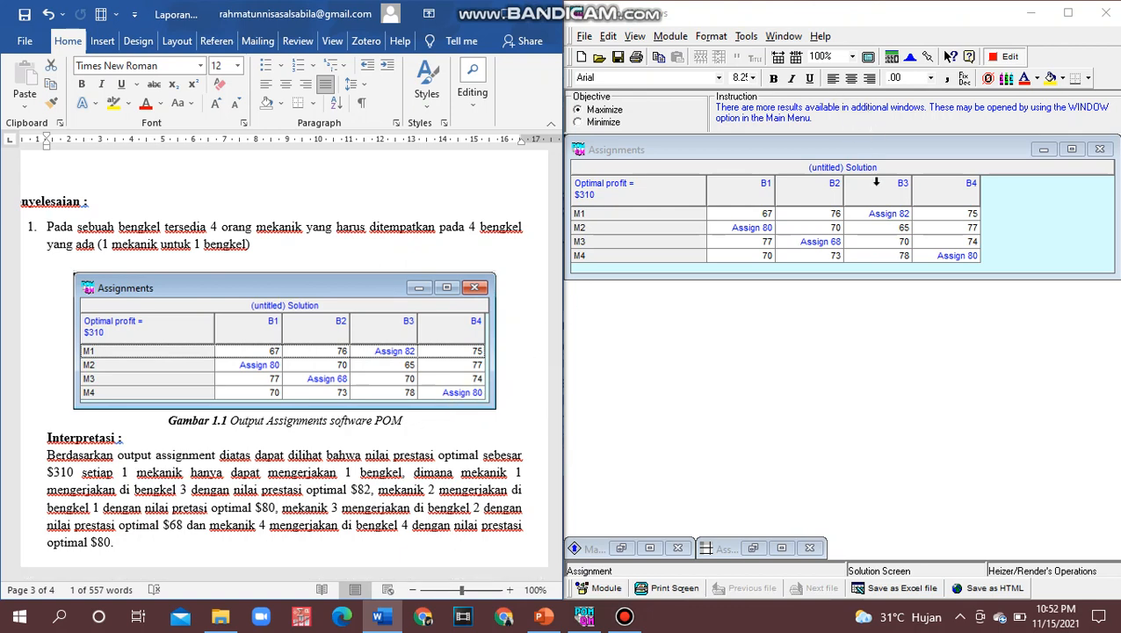
# Switch back to POM, open the Marginal Costs results, and reposition their window so the whole table is visible
pyautogui.click(898, 330)
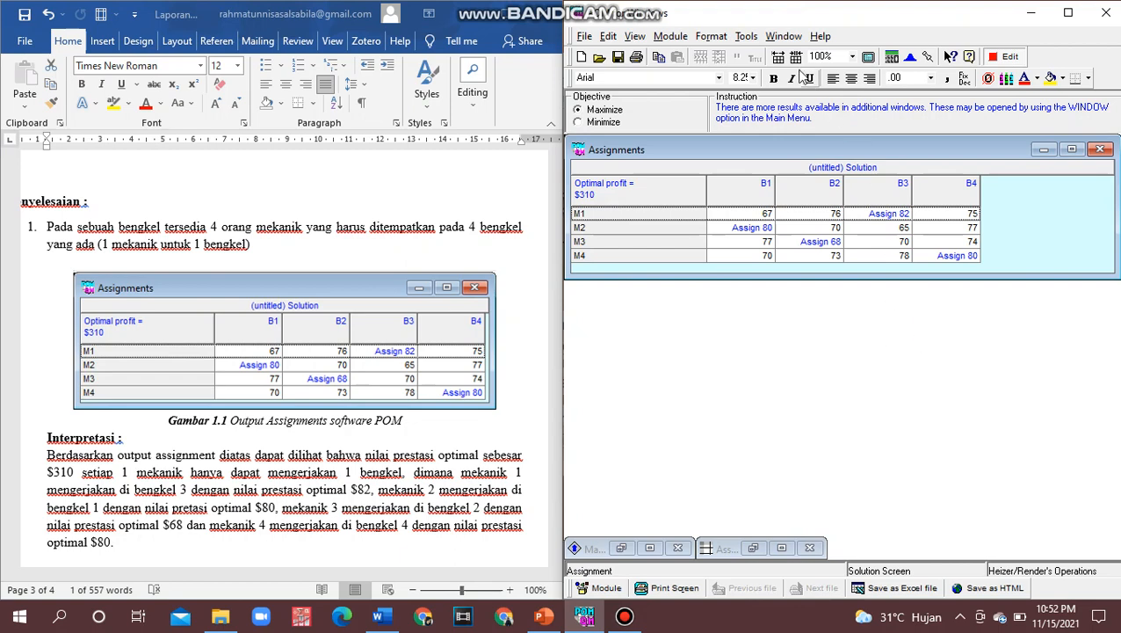
pyautogui.click(784, 38)
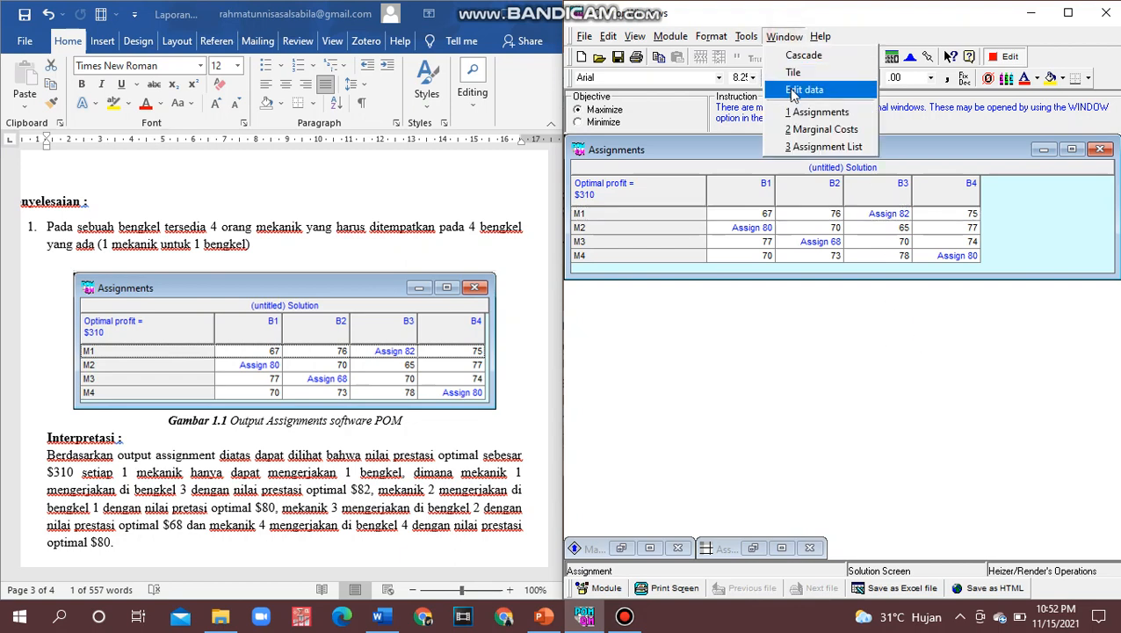
pyautogui.click(812, 130)
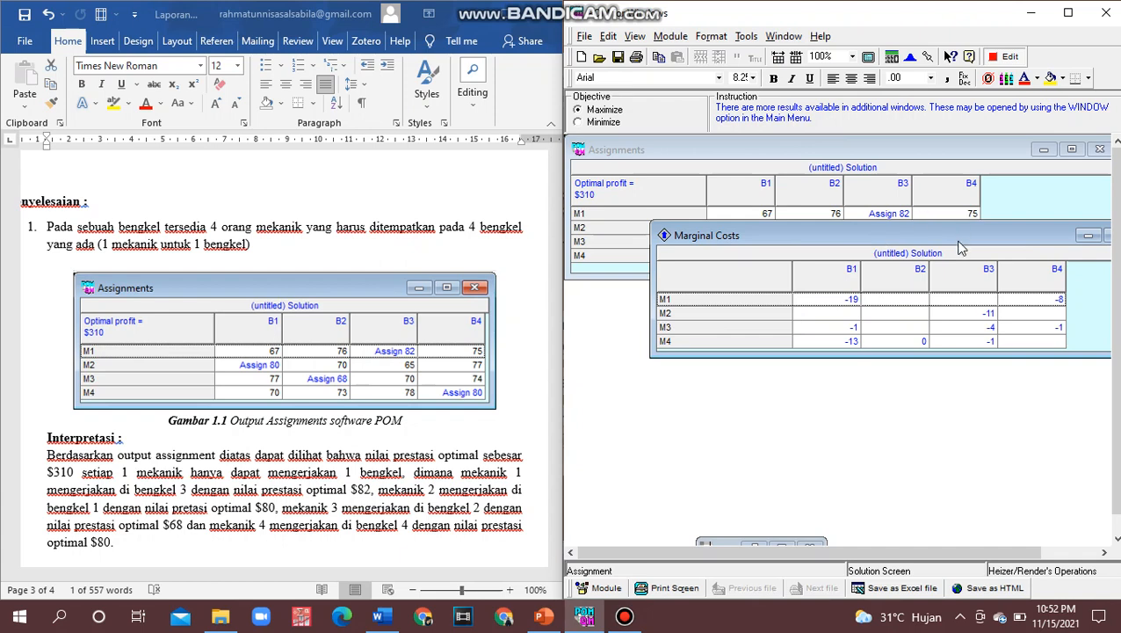
pyautogui.moveTo(959, 243); pyautogui.dragTo(883, 227)
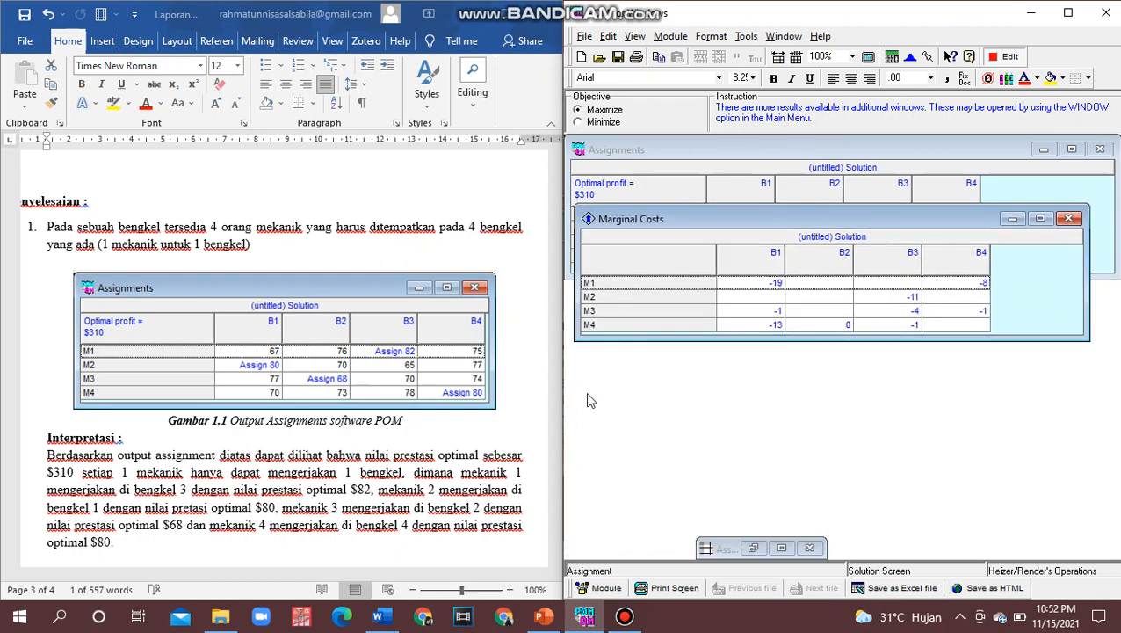
# Review the Marginal Costs output and interpretation in the Word report and return to the first problem statement
pyautogui.click(518, 366)
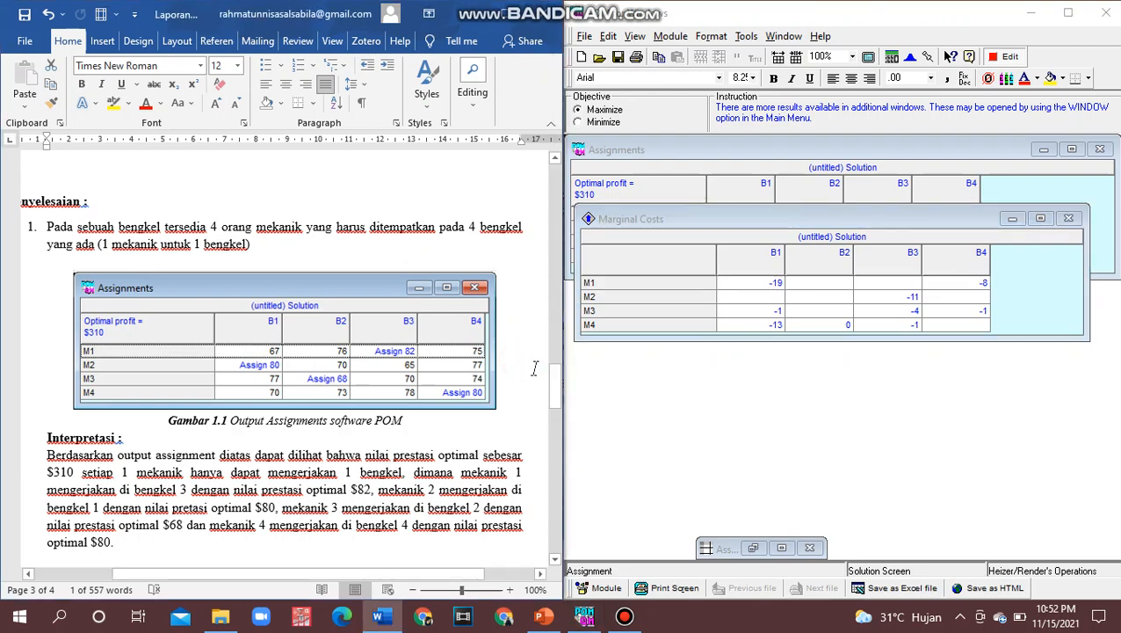
pyautogui.moveTo(556, 391); pyautogui.dragTo(561, 438)
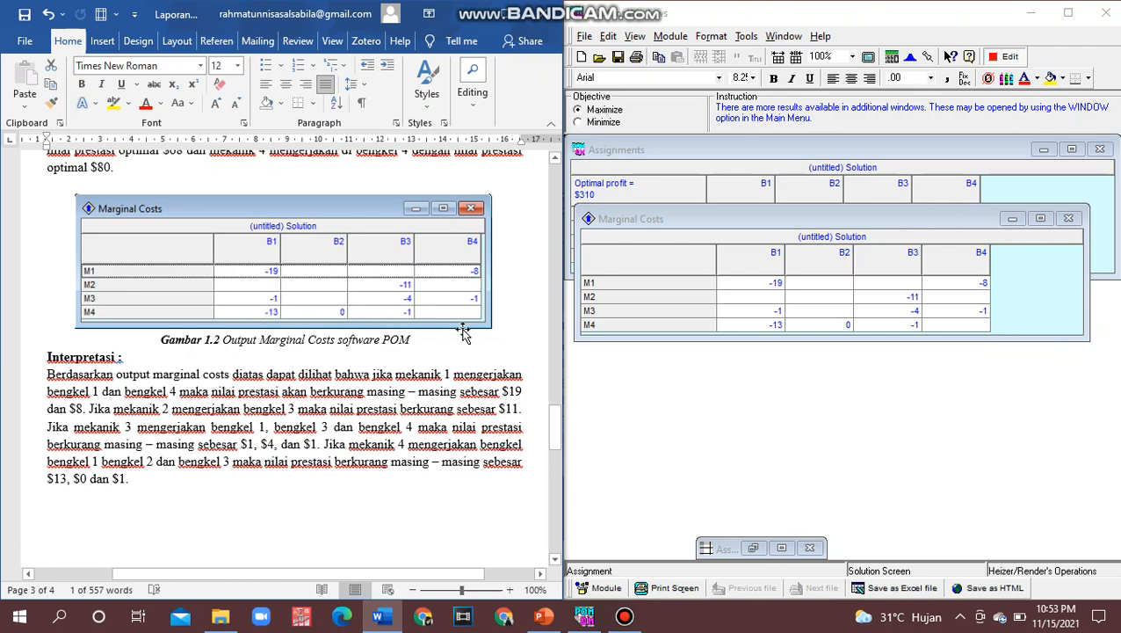
pyautogui.click(555, 445)
pyautogui.moveTo(555, 445); pyautogui.dragTo(550, 296)
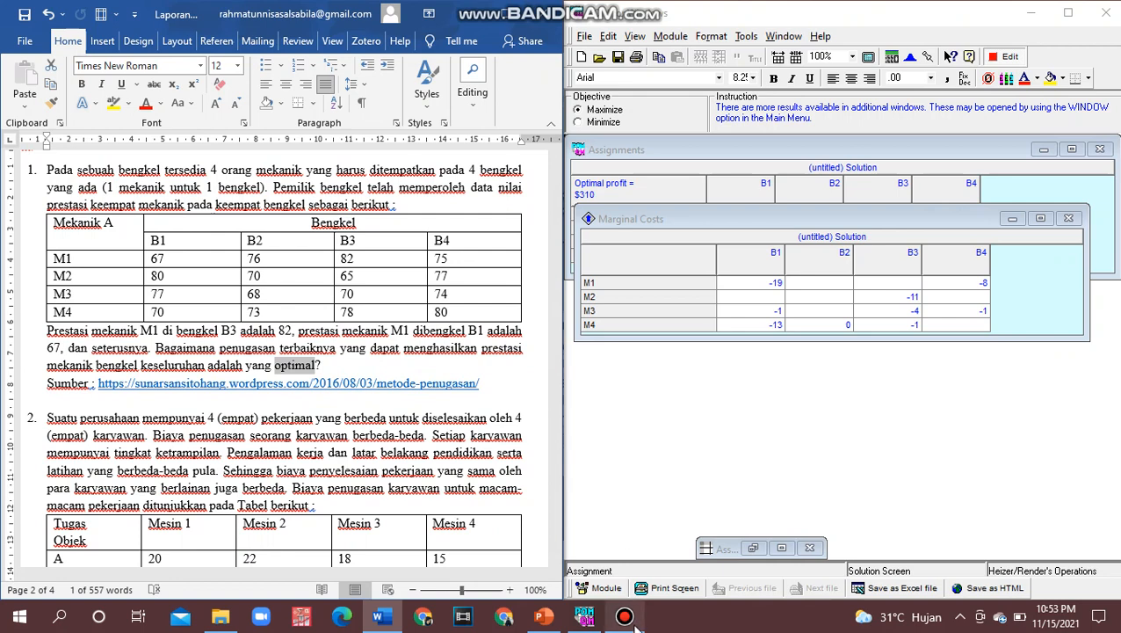
pyautogui.moveTo(633, 621)
pyautogui.click(626, 531)
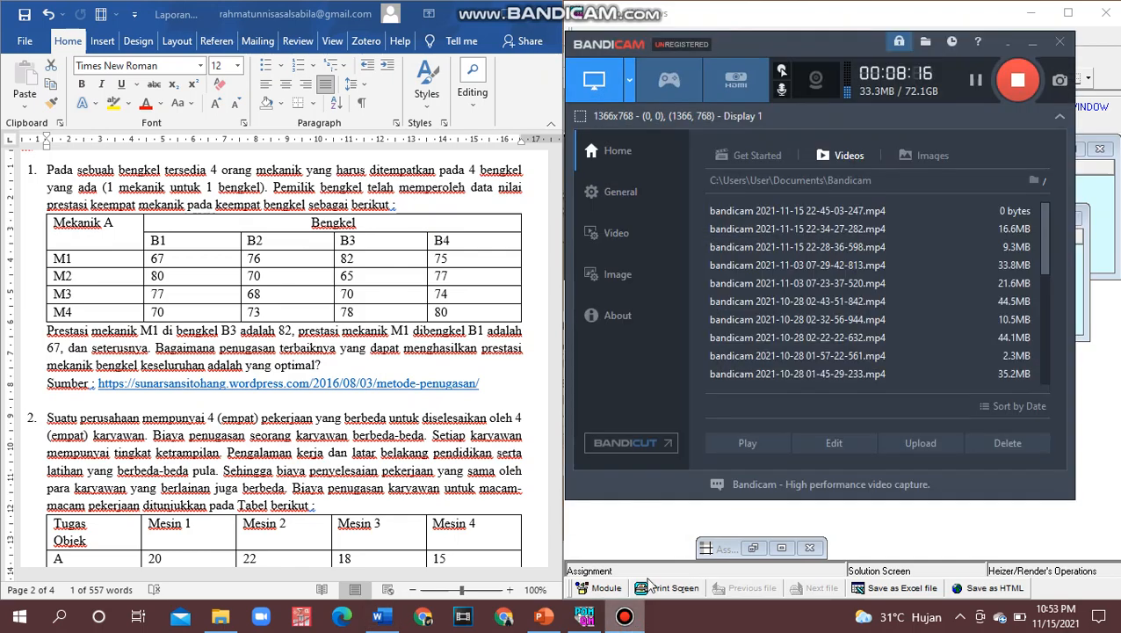